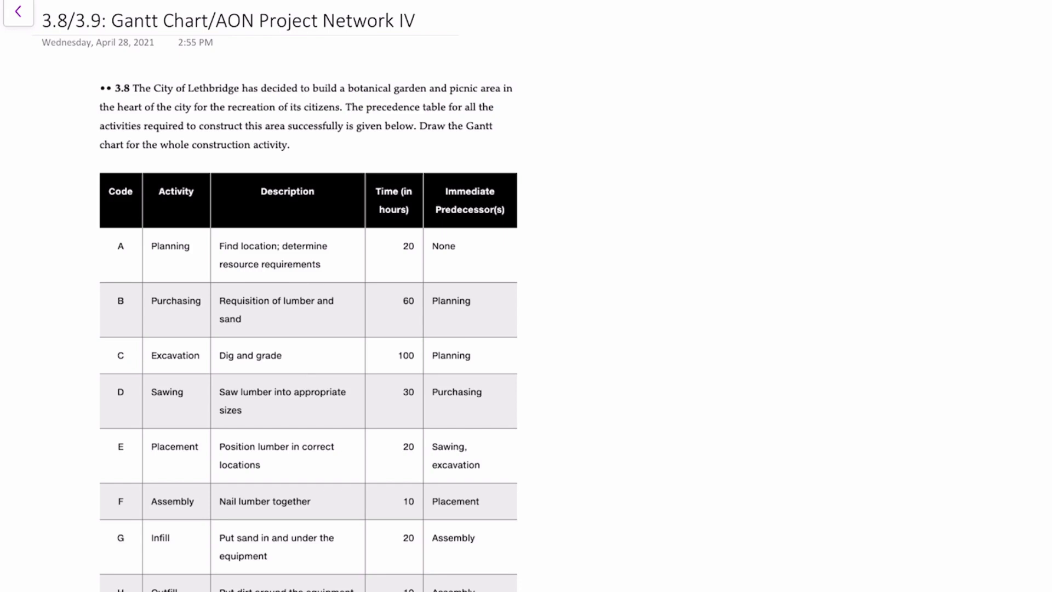
# - Highlight 'City of Lethbridge', 'precedence table' and the Gantt chart instruction in yellow
pyautogui.moveTo(153, 90); pyautogui.dragTo(250, 89)
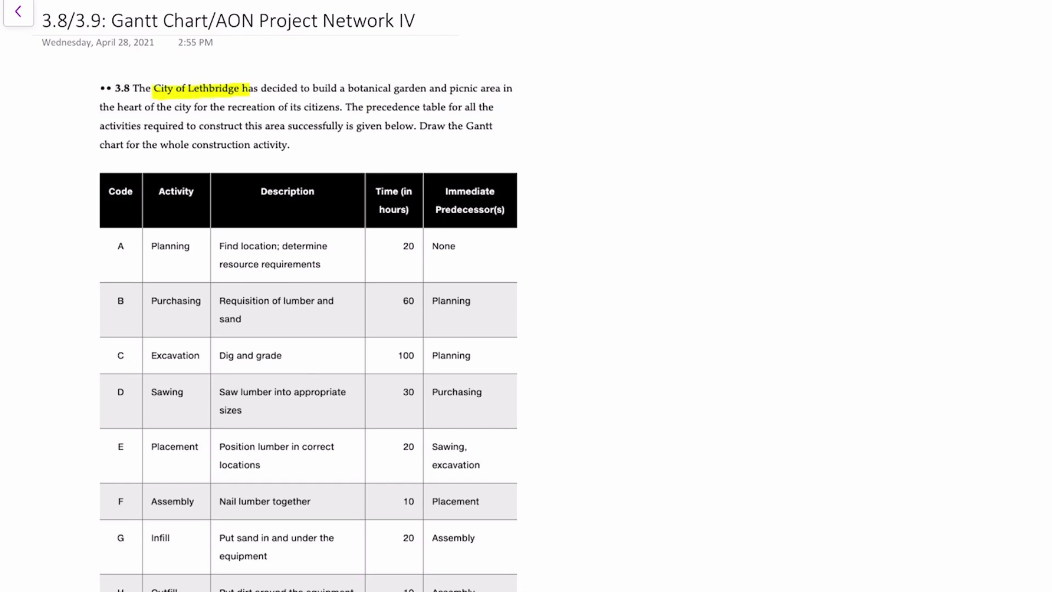
pyautogui.moveTo(378, 106); pyautogui.dragTo(447, 107)
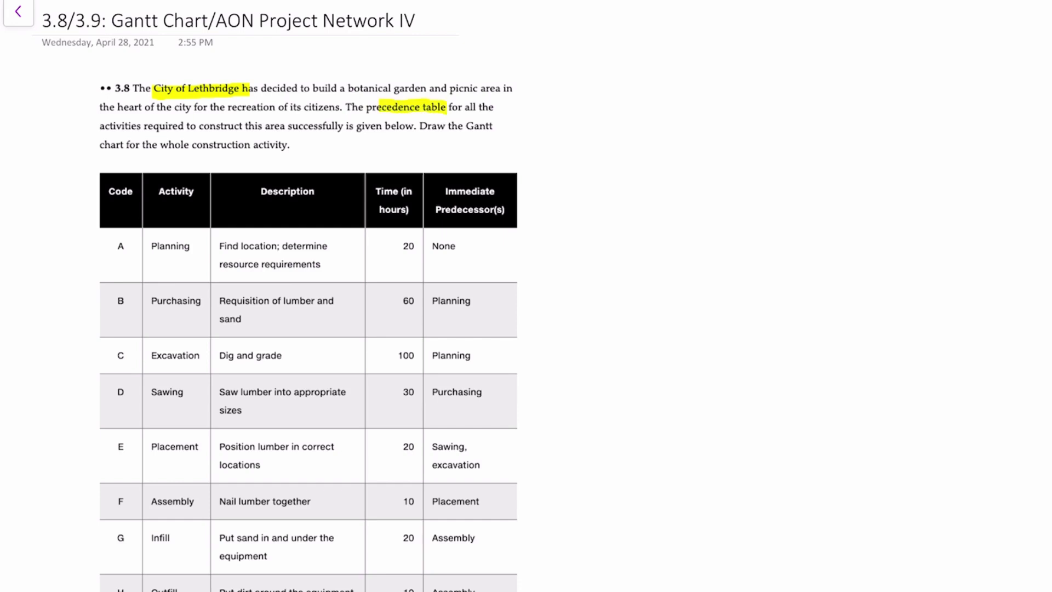
pyautogui.moveTo(428, 127); pyautogui.dragTo(494, 127)
pyautogui.moveTo(100, 145); pyautogui.dragTo(286, 145)
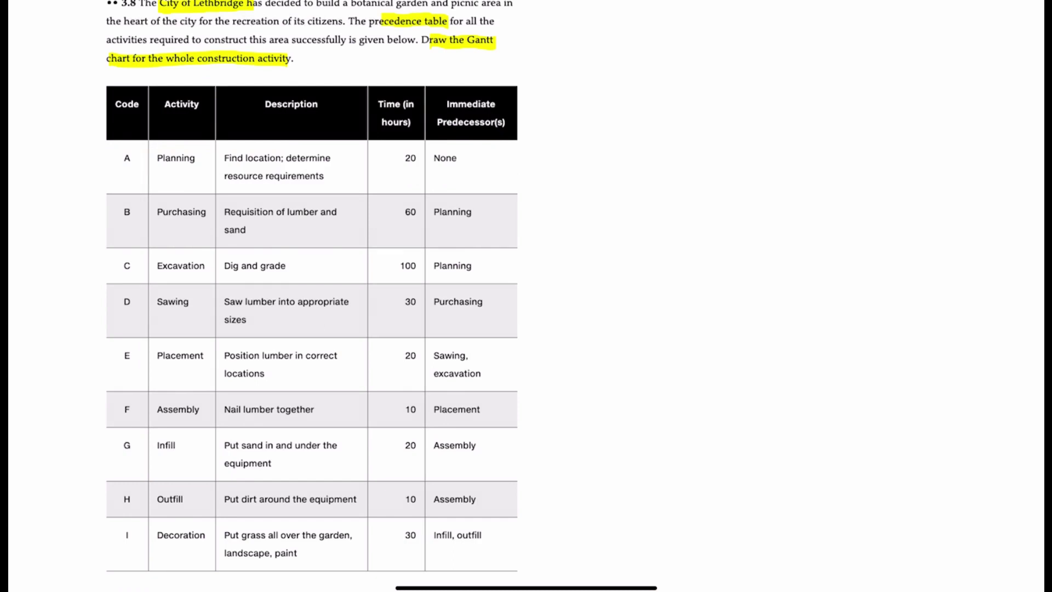
# - Write predecessor letters A, A, B, C, E, F, F, G and H in red beside the predecessor entries
pyautogui.moveTo(482, 222); pyautogui.dragTo(499, 215)
pyautogui.moveTo(480, 273); pyautogui.dragTo(492, 274)
pyautogui.moveTo(482, 269); pyautogui.dragTo(492, 268)
pyautogui.moveTo(491, 304); pyautogui.dragTo(493, 322)
pyautogui.moveTo(497, 366)
pyautogui.mouseDown()
pyautogui.moveTo(497, 379)
pyautogui.moveTo(492, 360)
pyautogui.mouseUp()
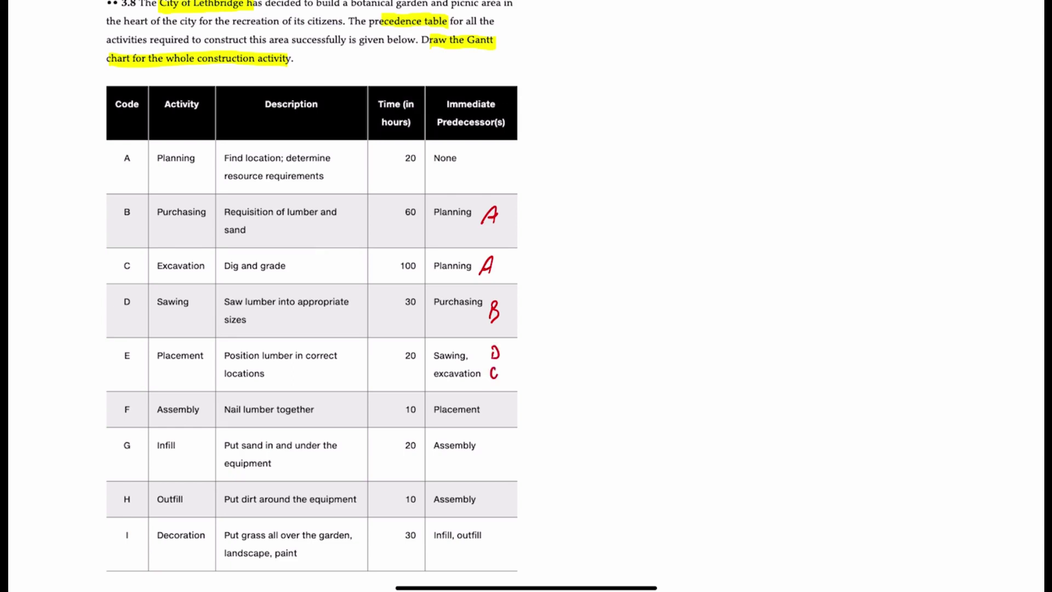
pyautogui.moveTo(494, 408); pyautogui.dragTo(495, 418)
pyautogui.moveTo(491, 455); pyautogui.dragTo(488, 465)
pyautogui.moveTo(491, 452); pyautogui.dragTo(497, 445)
pyautogui.moveTo(492, 504); pyautogui.dragTo(502, 488)
pyautogui.moveTo(504, 529); pyautogui.dragTo(498, 566)
pyautogui.moveTo(507, 547); pyautogui.dragTo(506, 557)
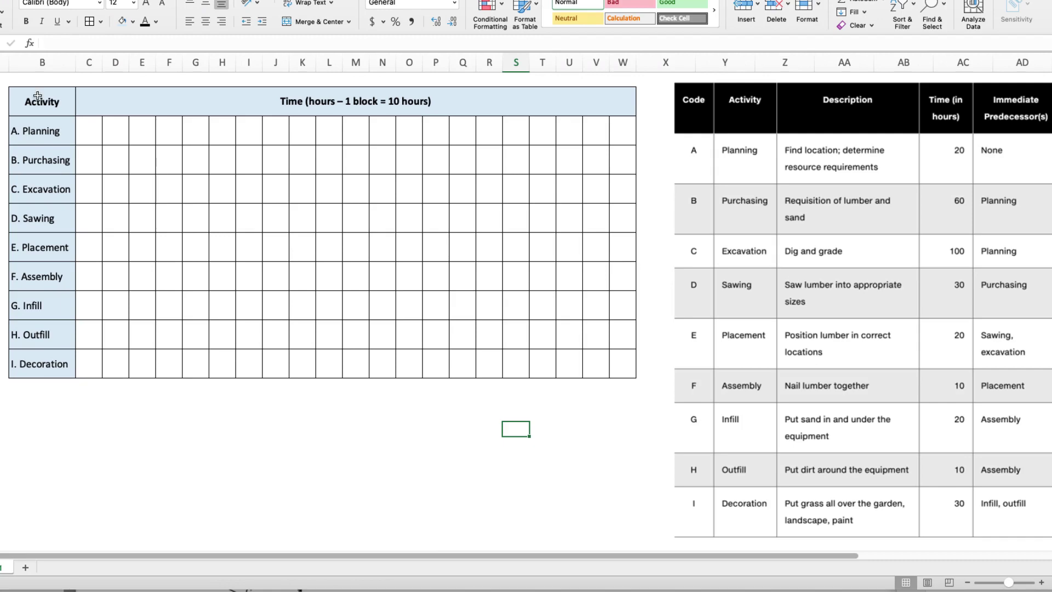
pyautogui.moveTo(38, 97); pyautogui.dragTo(459, 358)
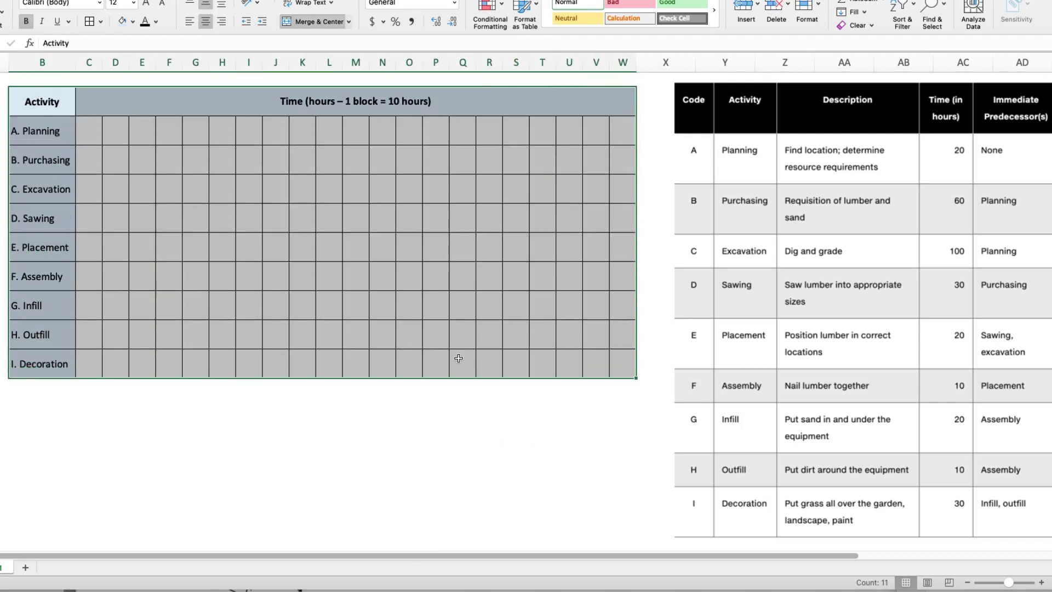
pyautogui.click(280, 430)
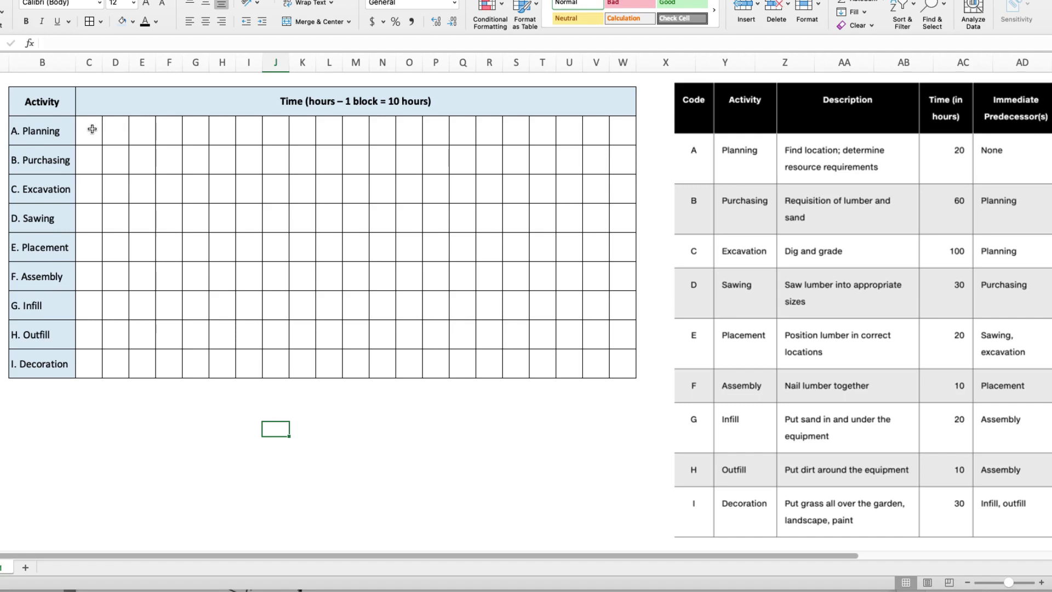
pyautogui.click(92, 128)
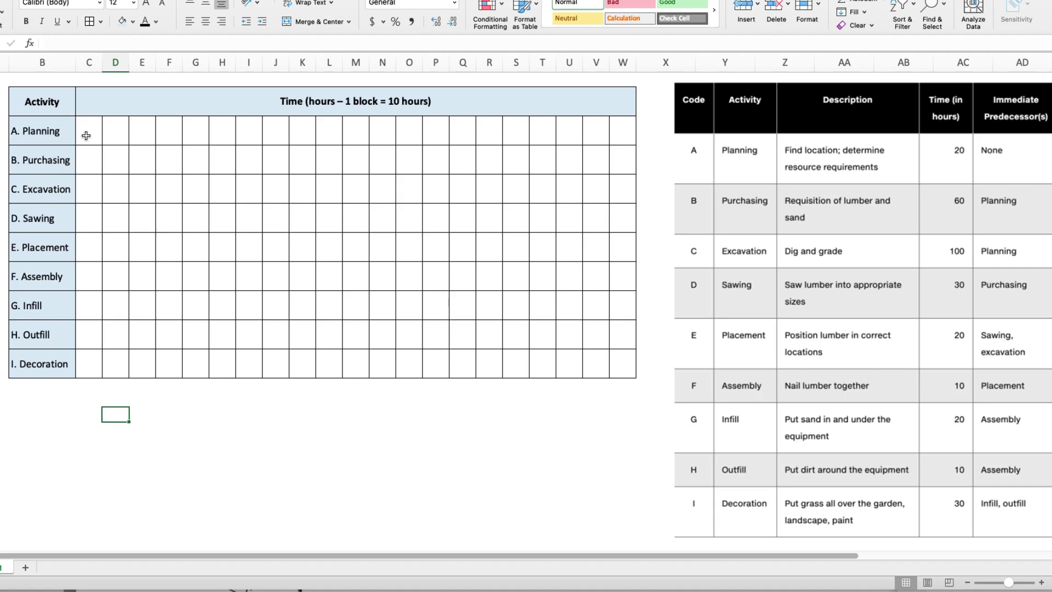
pyautogui.click(87, 106)
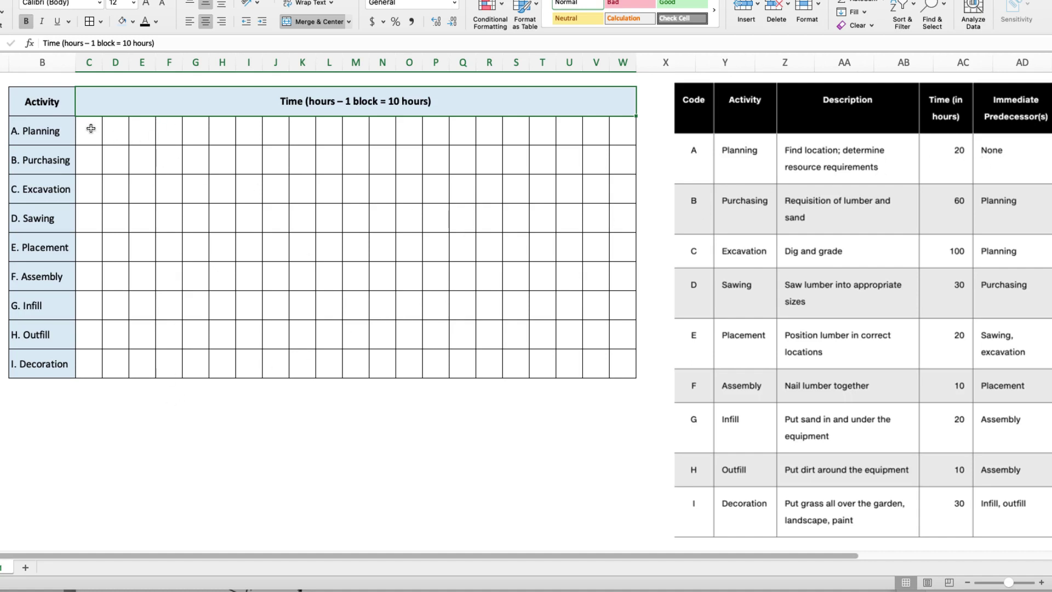
# - Fill Planning's two blocks light green and enter finish times 20 for Planning and 80 for Purchasing
pyautogui.moveTo(91, 128); pyautogui.dragTo(115, 131)
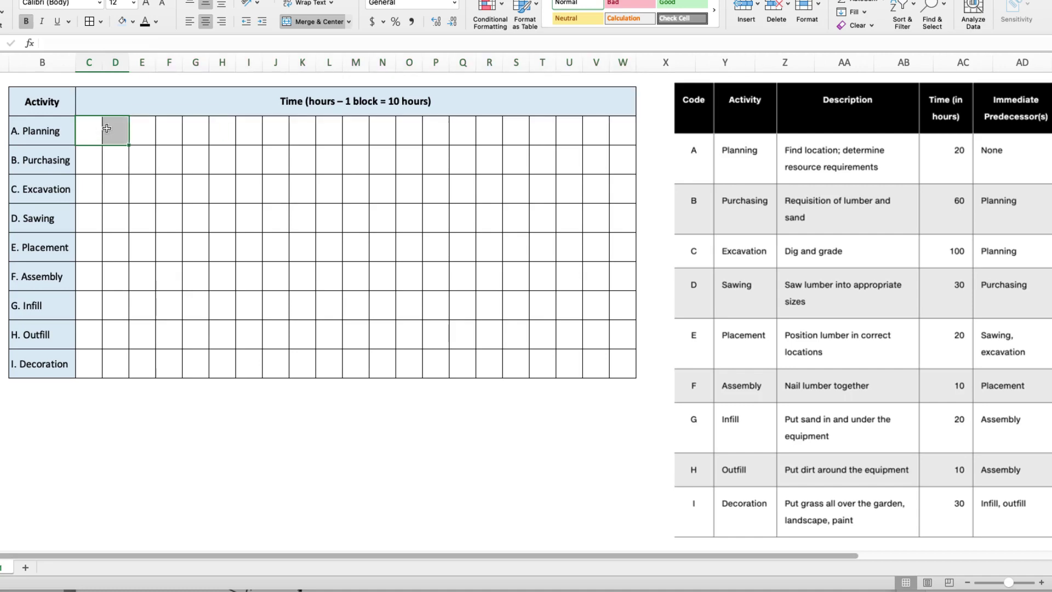
pyautogui.click(133, 21)
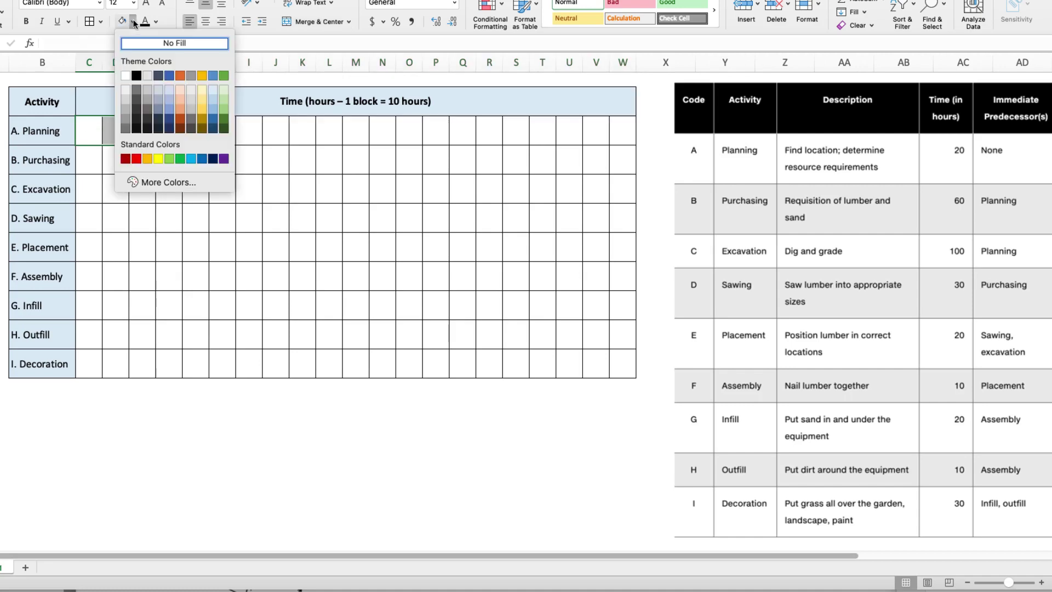
pyautogui.click(221, 91)
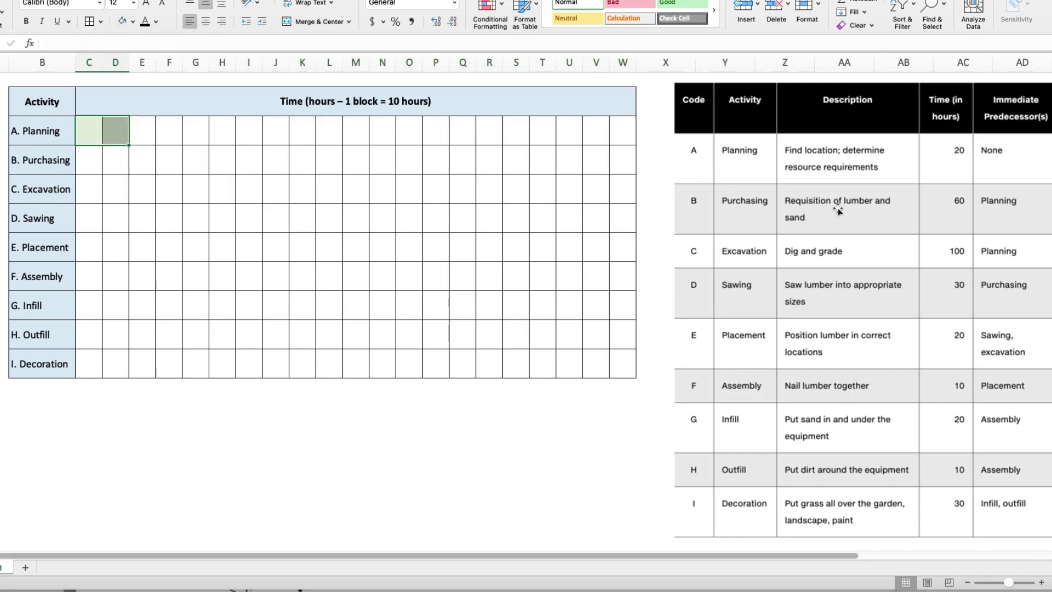
pyautogui.click(143, 164)
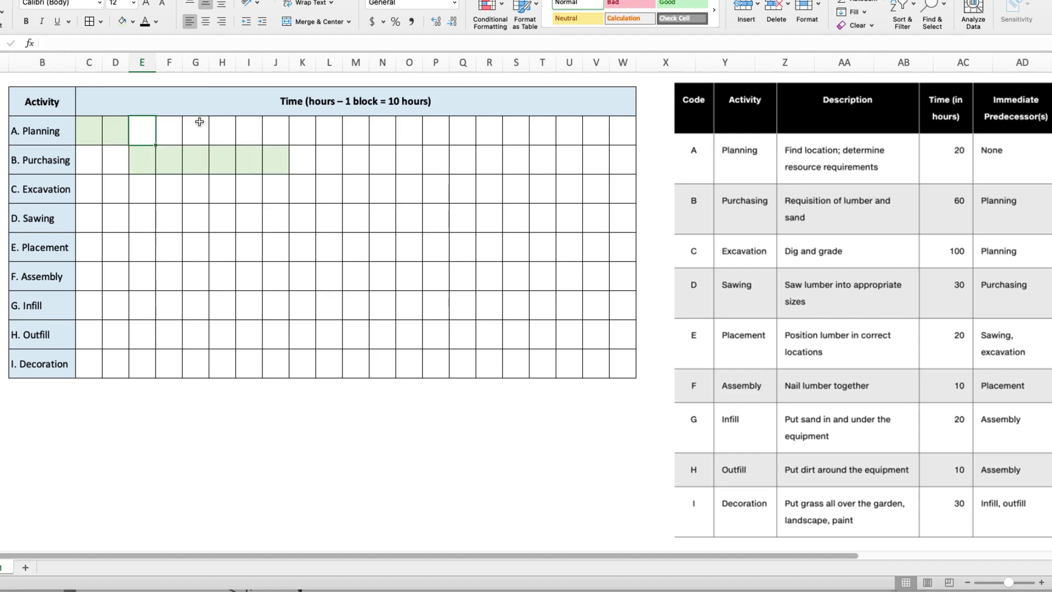
pyautogui.write('20')
pyautogui.click(300, 159)
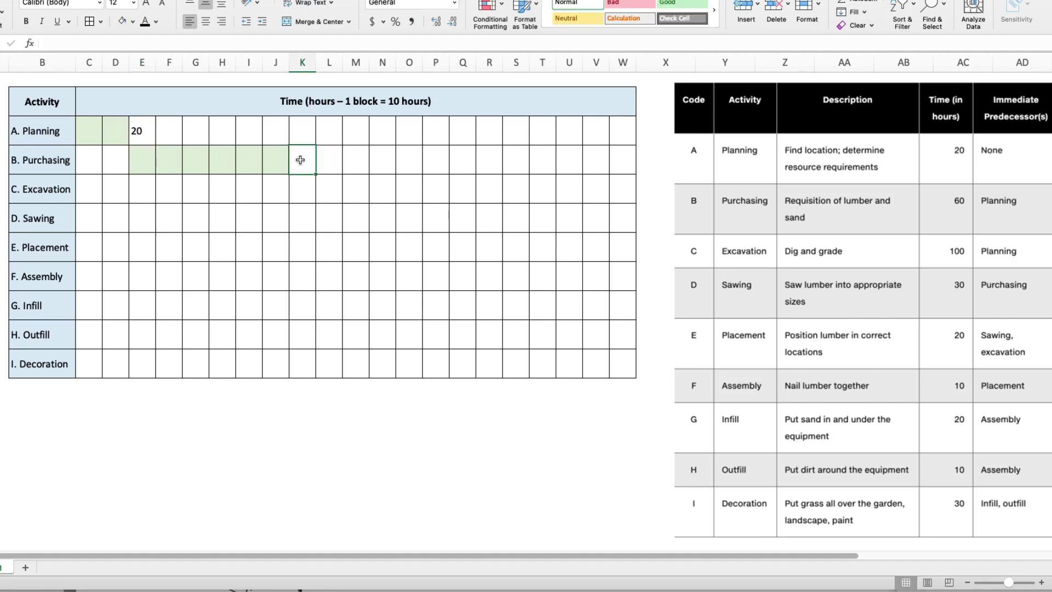
pyautogui.write('80')
pyautogui.press('Return')
# - Shade the Excavation bar from 20 to 120 hours and label it 120
pyautogui.click(144, 189)
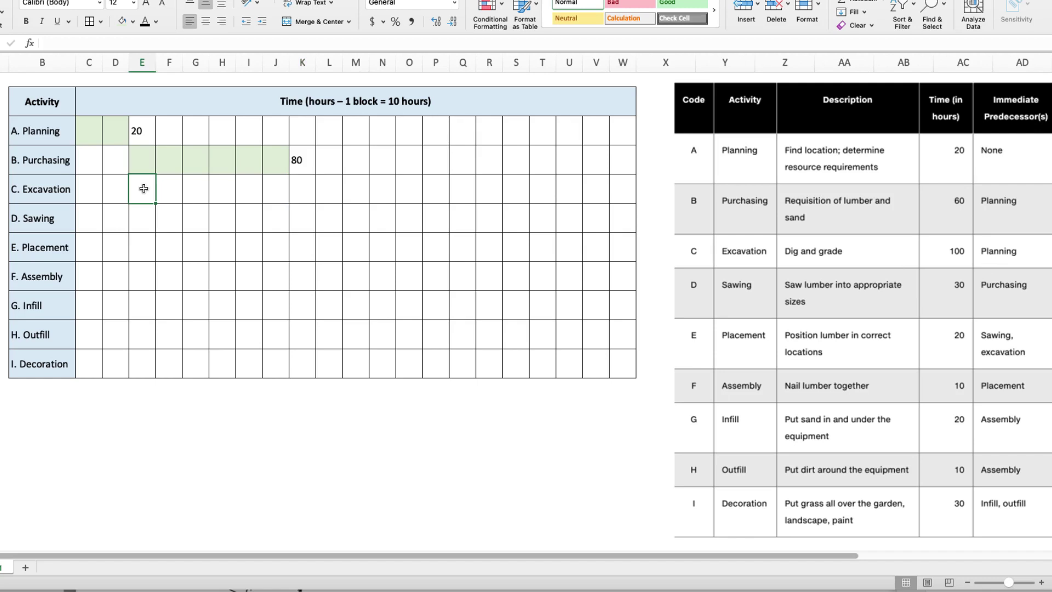
pyautogui.moveTo(143, 189); pyautogui.dragTo(383, 189)
pyautogui.click(404, 191)
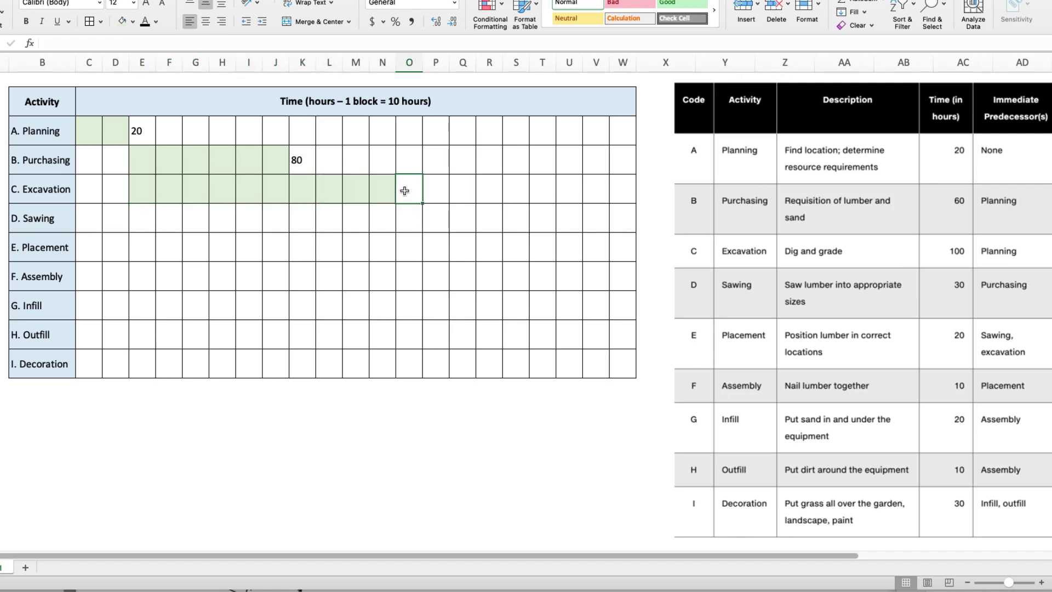
pyautogui.write('120')
pyautogui.press('Return')
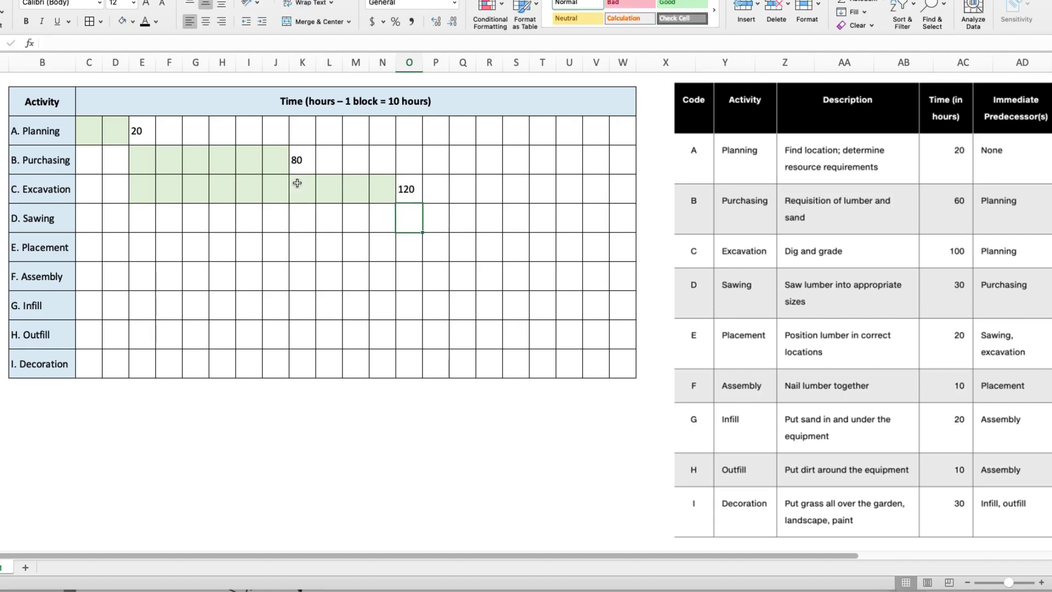
# - Fill the Sawing bar light green from 80 hours and label it 110
pyautogui.click(304, 219)
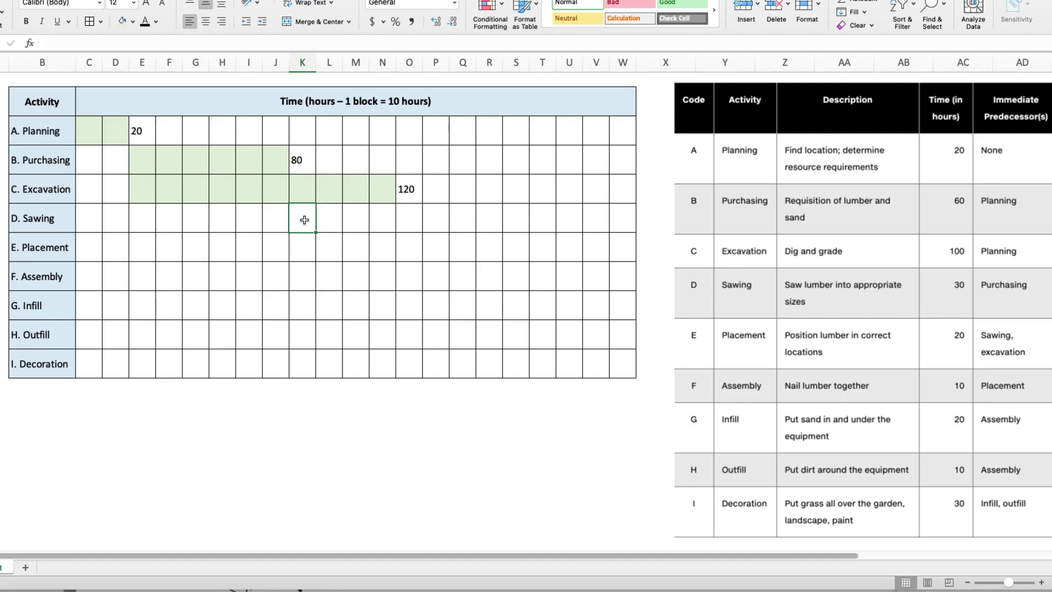
pyautogui.hotkey('shift', 'Right')
pyautogui.hotkey('shift', 'Right')
pyautogui.press('super+y')
pyautogui.click(379, 215)
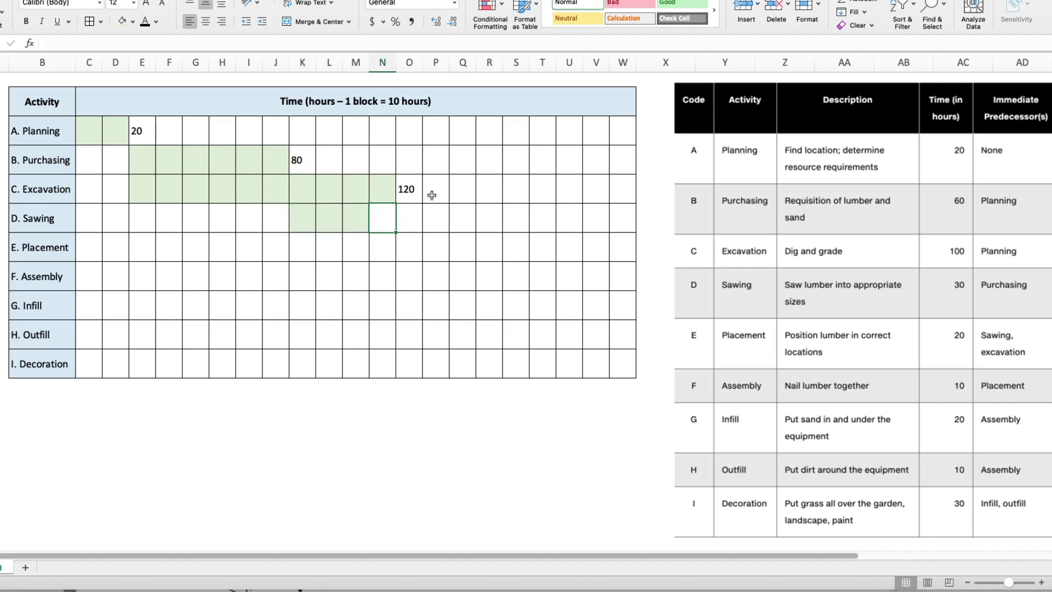
pyautogui.write('110')
pyautogui.press('Return')
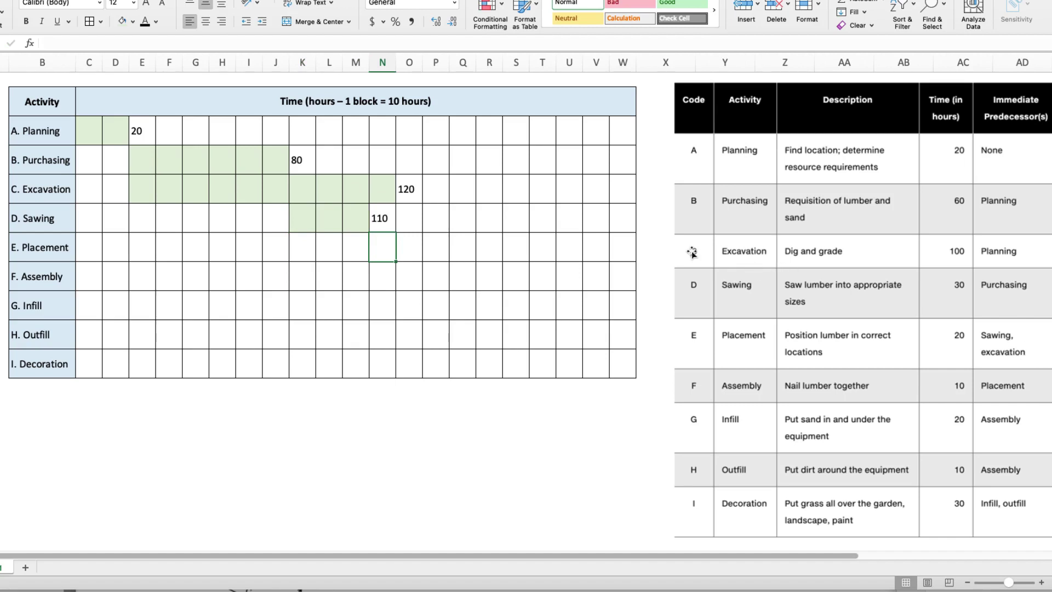
# - Fill Placement's two blocks light green from 120 hours and label it 140
pyautogui.click(409, 192)
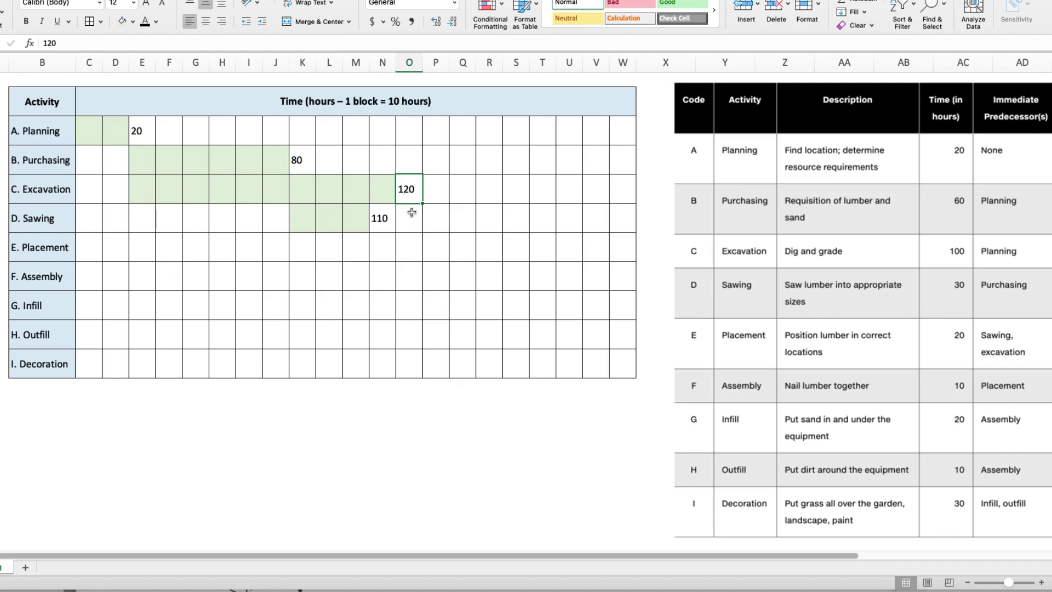
pyautogui.click(407, 246)
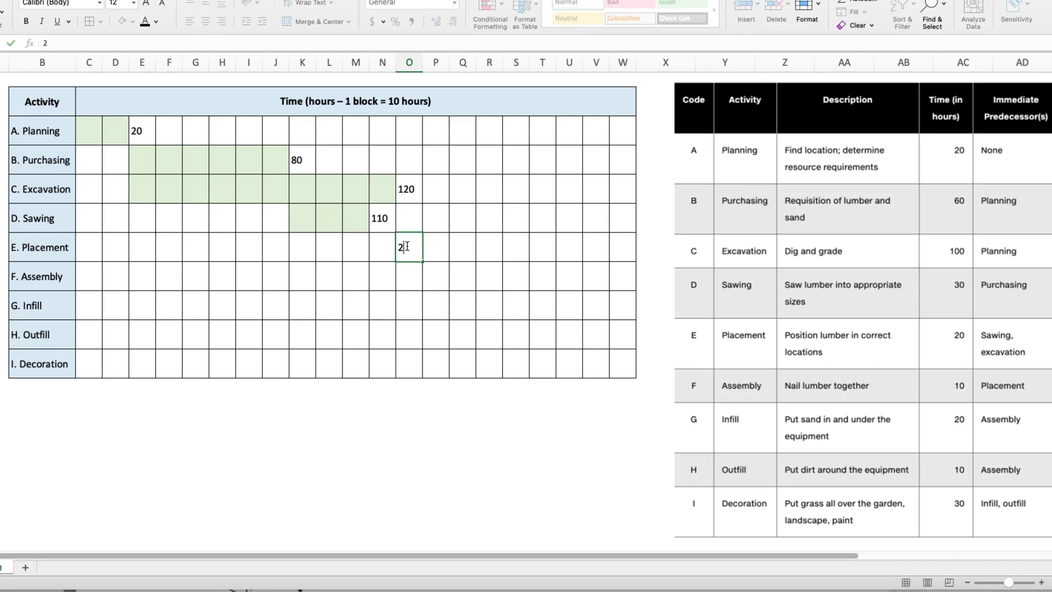
pyautogui.moveTo(407, 246); pyautogui.dragTo(436, 246)
pyautogui.press('super+y')
pyautogui.click(462, 240)
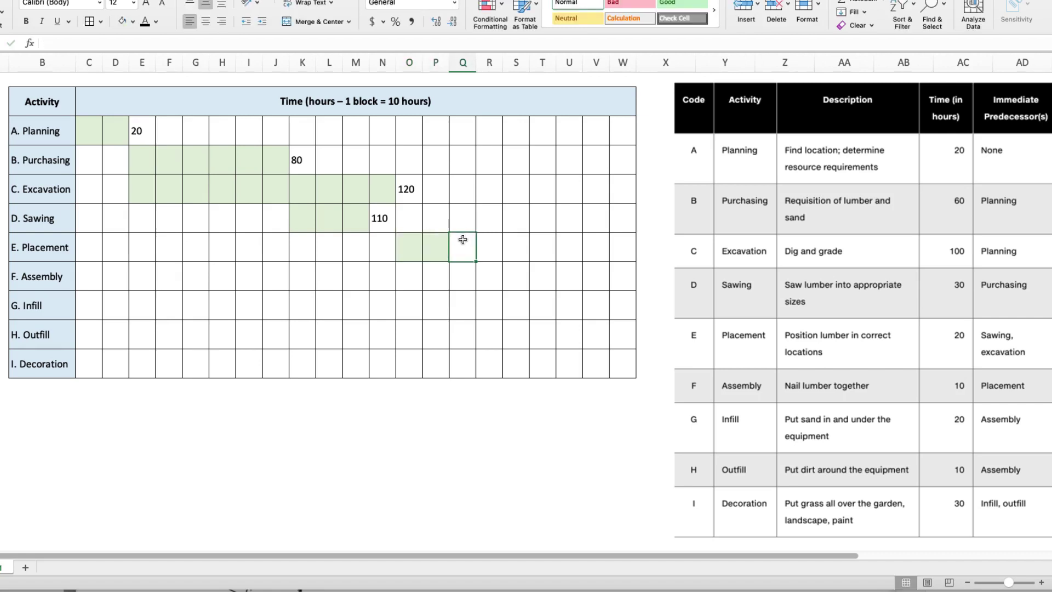
pyautogui.write('140')
pyautogui.press('Return')
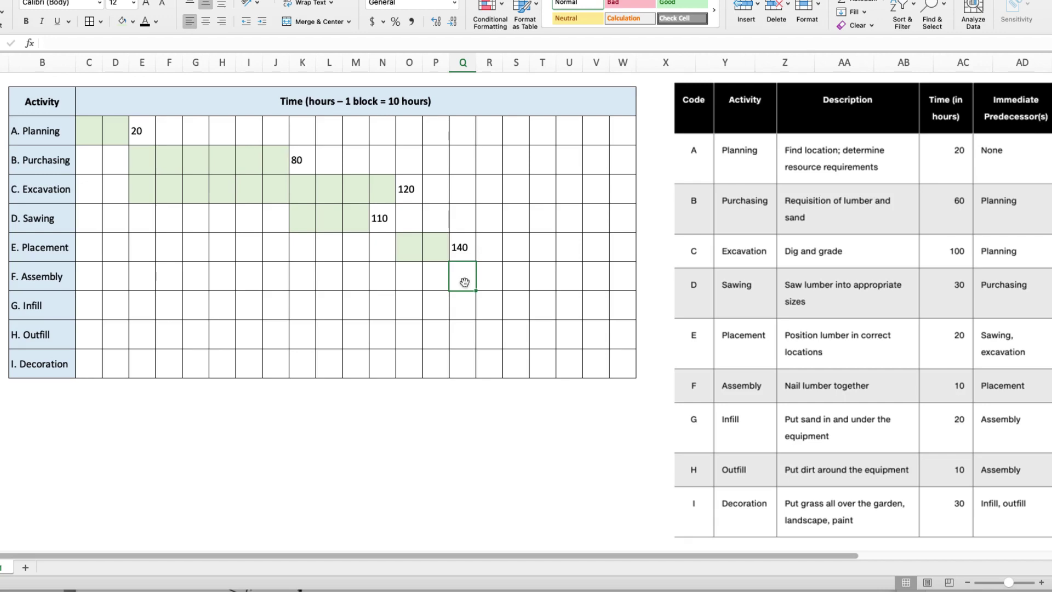
# - Fill Assembly's single block light green and label it 150
pyautogui.click(123, 21)
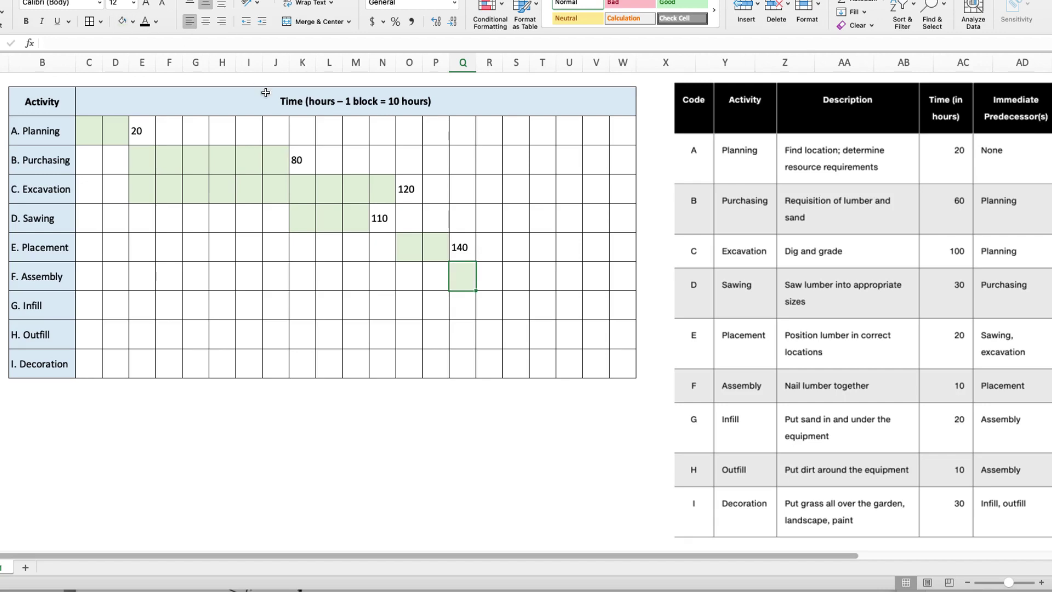
pyautogui.press('Right')
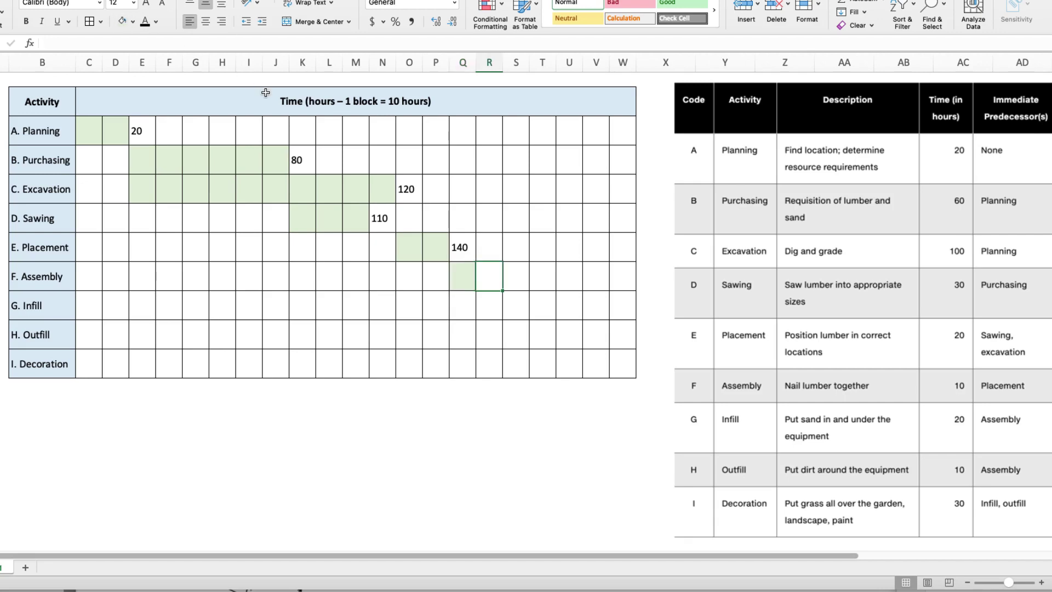
pyautogui.write('150')
pyautogui.press('Return')
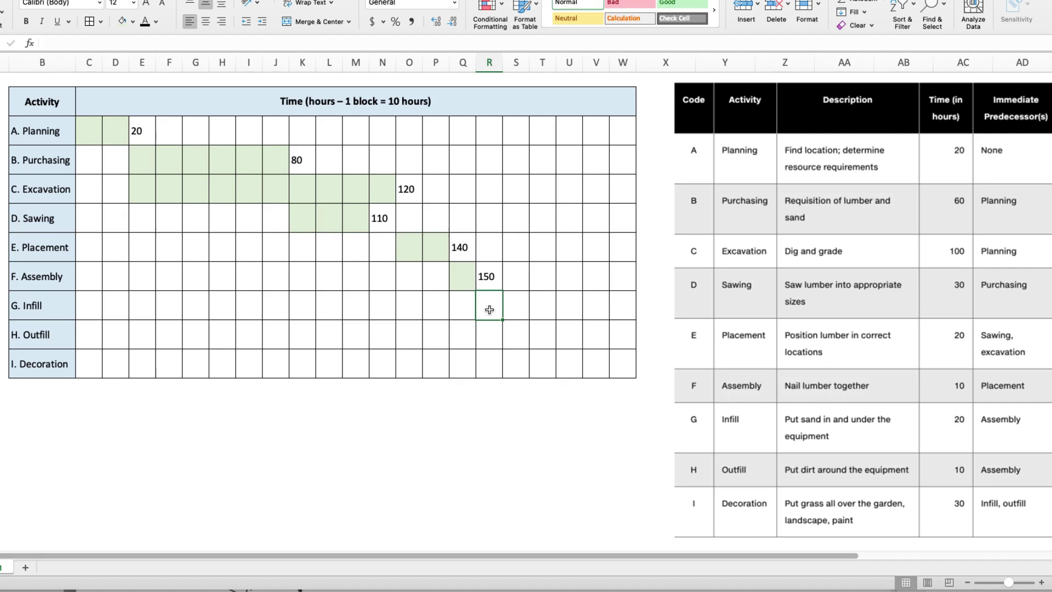
# - Fill the Infill bar (R–S) and Outfill bar (R) light green, labelled 170 and 160
pyautogui.moveTo(489, 310); pyautogui.dragTo(514, 307)
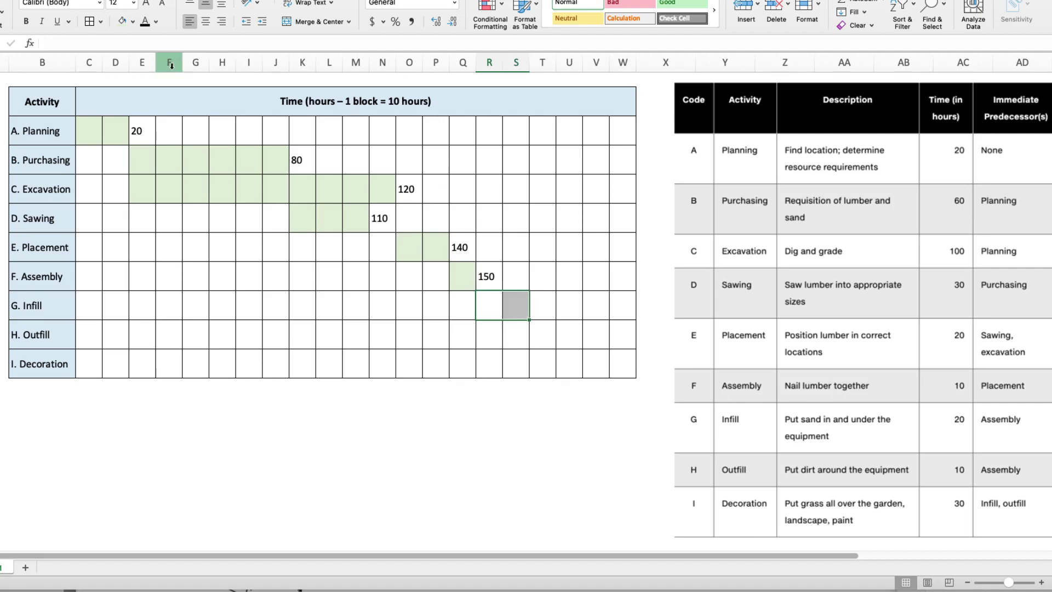
pyautogui.click(122, 21)
pyautogui.click(544, 308)
pyautogui.write('170')
pyautogui.press('Return')
pyautogui.press('Return')
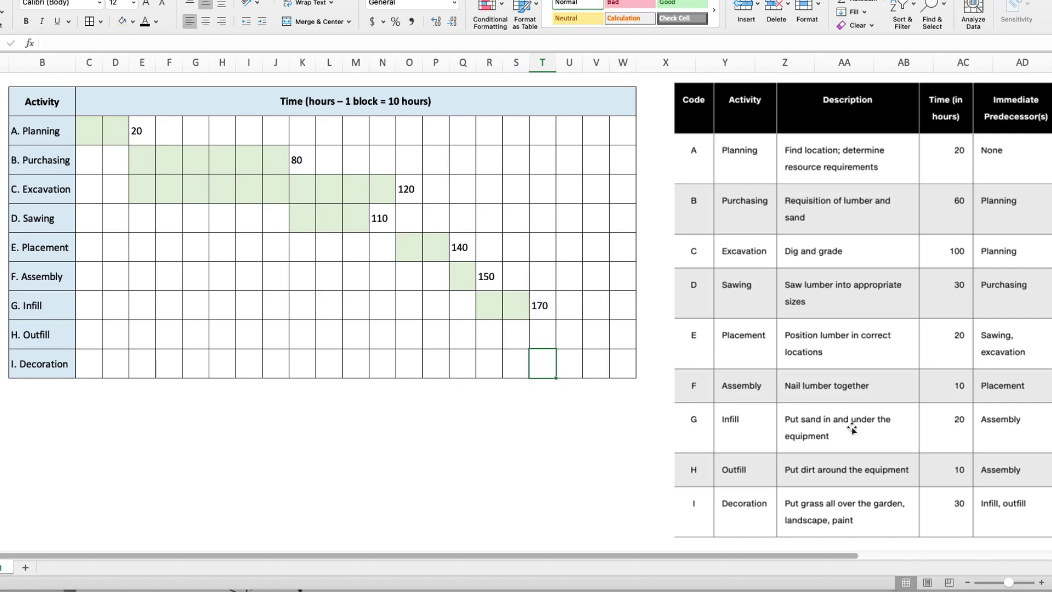
pyautogui.click(496, 331)
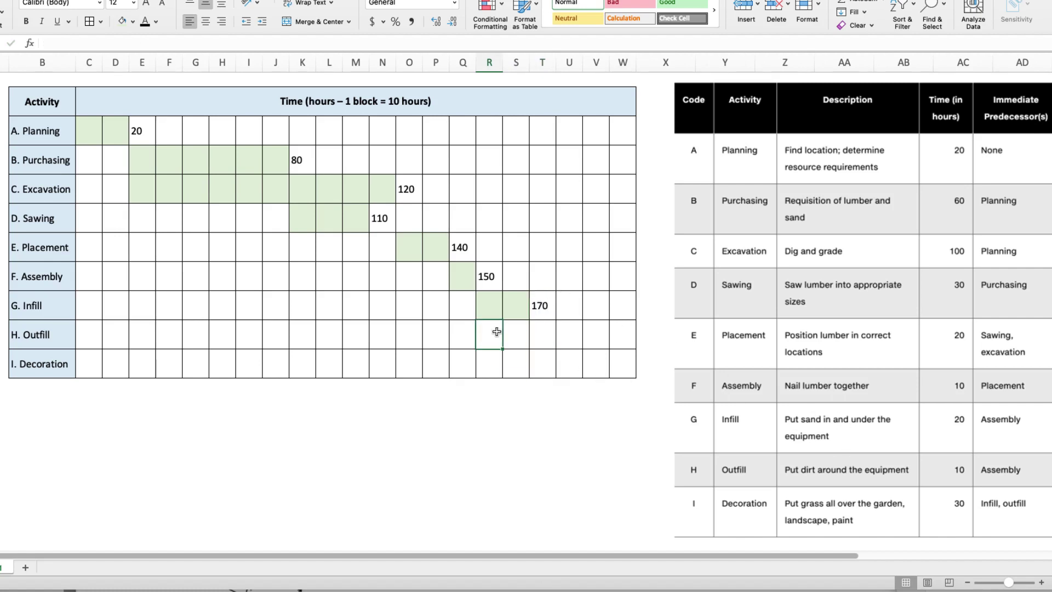
pyautogui.click(121, 22)
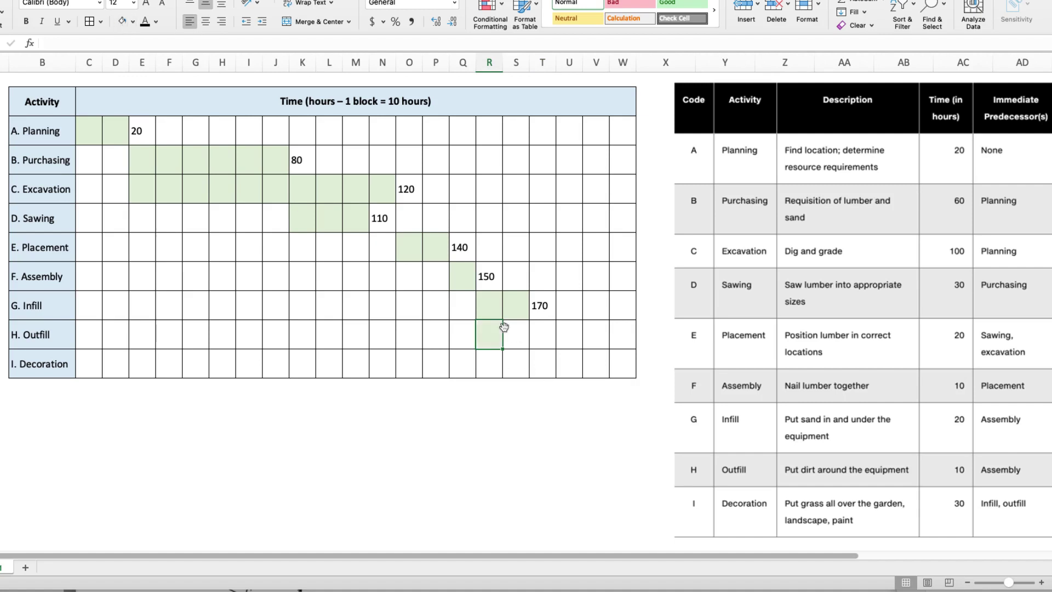
pyautogui.click(518, 333)
pyautogui.write('160')
pyautogui.press('Return')
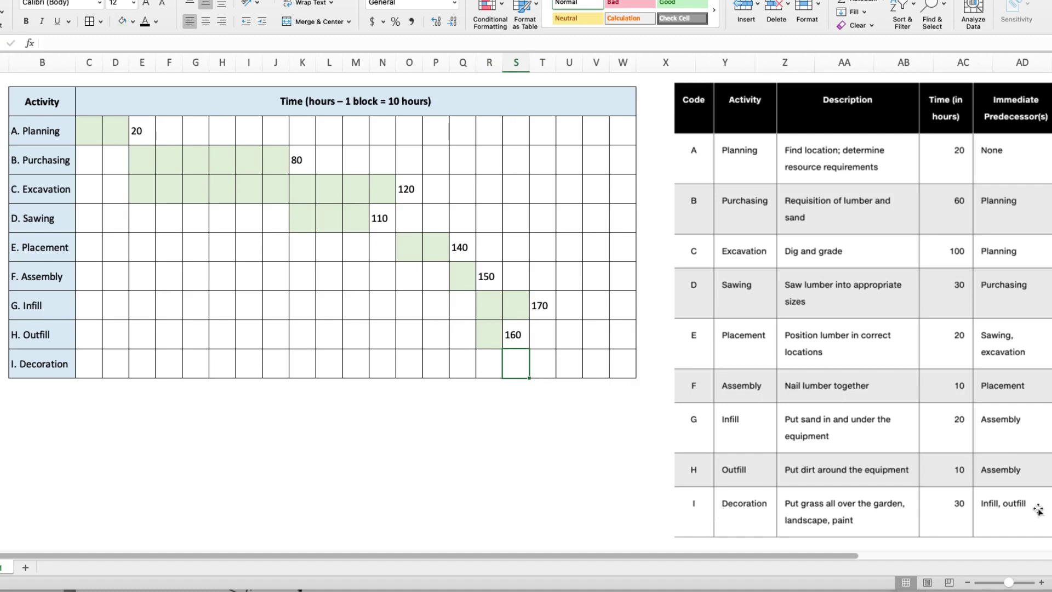
# - Fill the Decoration bar cells T through V light green and label it 200
pyautogui.click(544, 363)
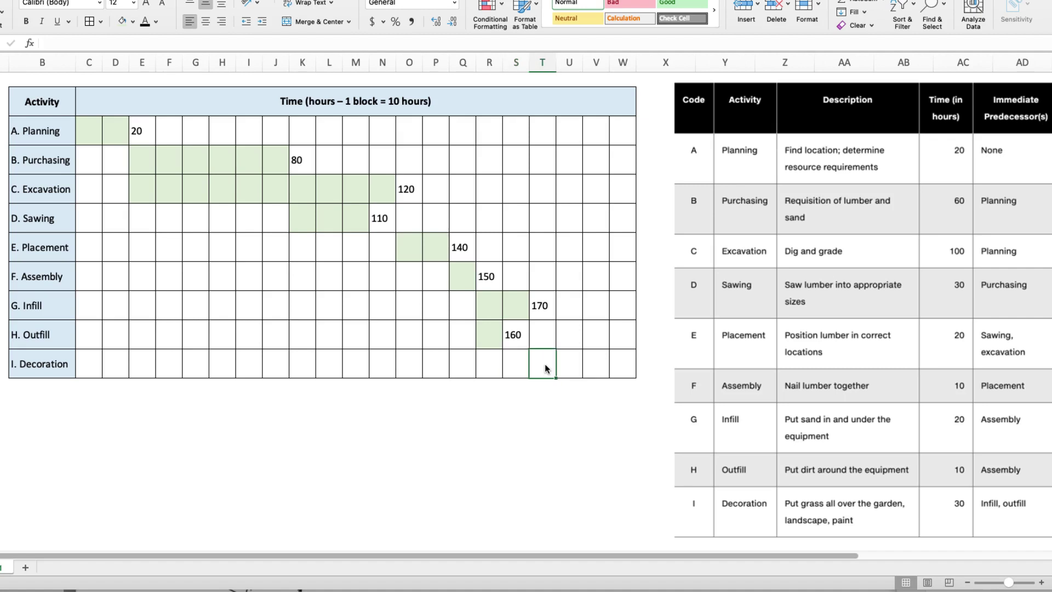
pyautogui.moveTo(544, 364); pyautogui.dragTo(596, 364)
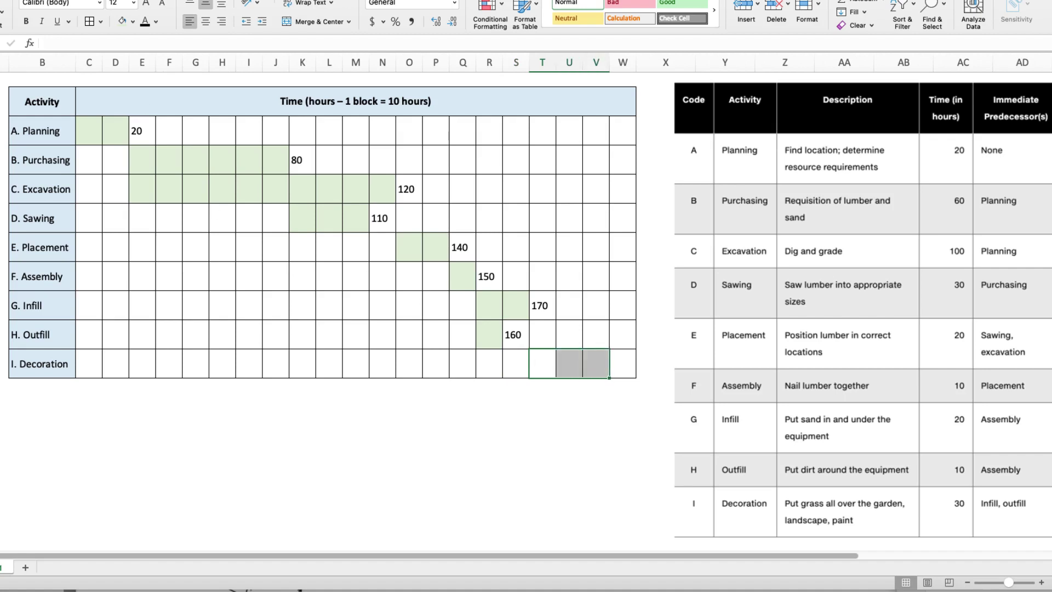
pyautogui.press('super+y')
pyautogui.click(628, 361)
pyautogui.write('200')
pyautogui.press('Return')
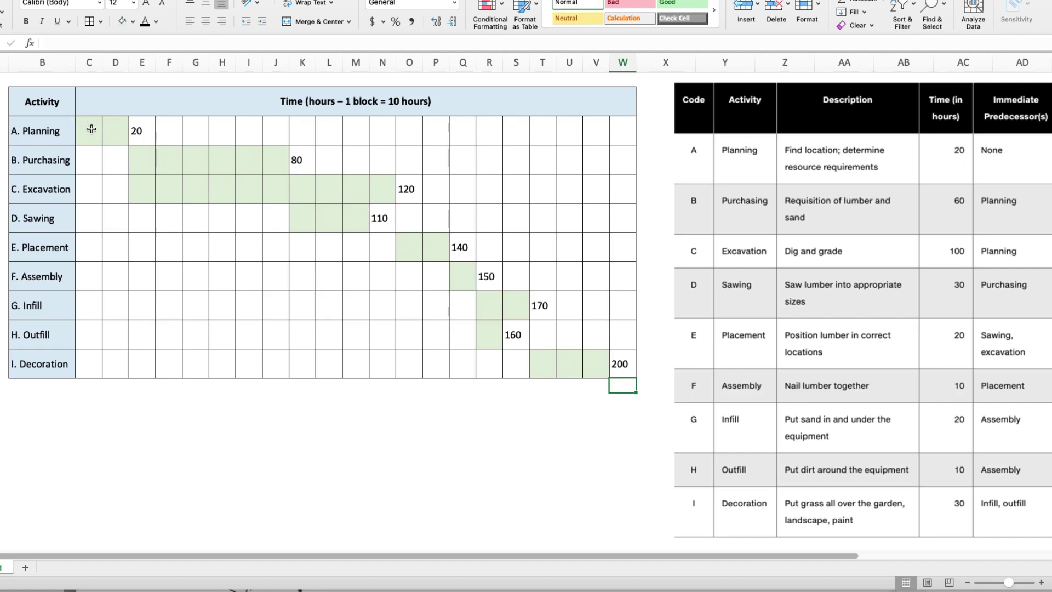
# - Recolour the Planning and Excavation bars light yellow
pyautogui.moveTo(91, 129); pyautogui.dragTo(104, 130)
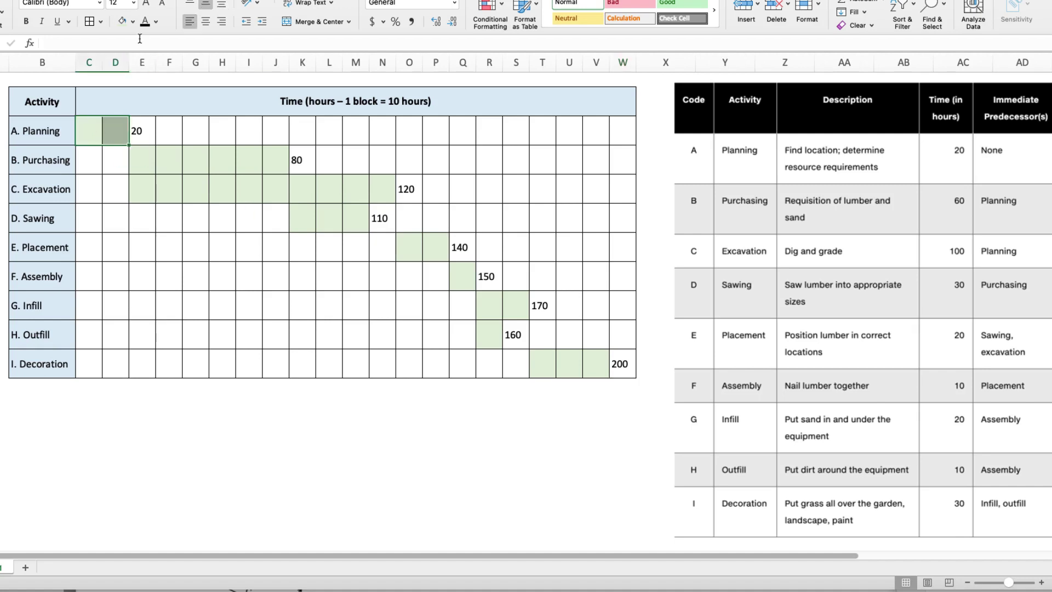
pyautogui.click(132, 22)
pyautogui.click(202, 89)
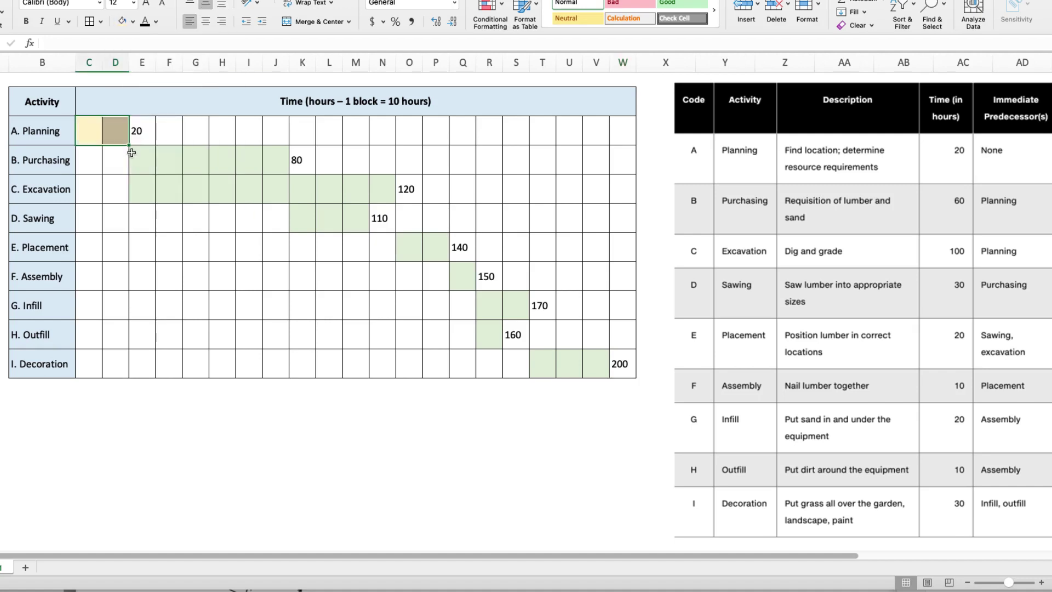
pyautogui.click(140, 194)
pyautogui.moveTo(140, 194); pyautogui.dragTo(383, 191)
pyautogui.click(117, 24)
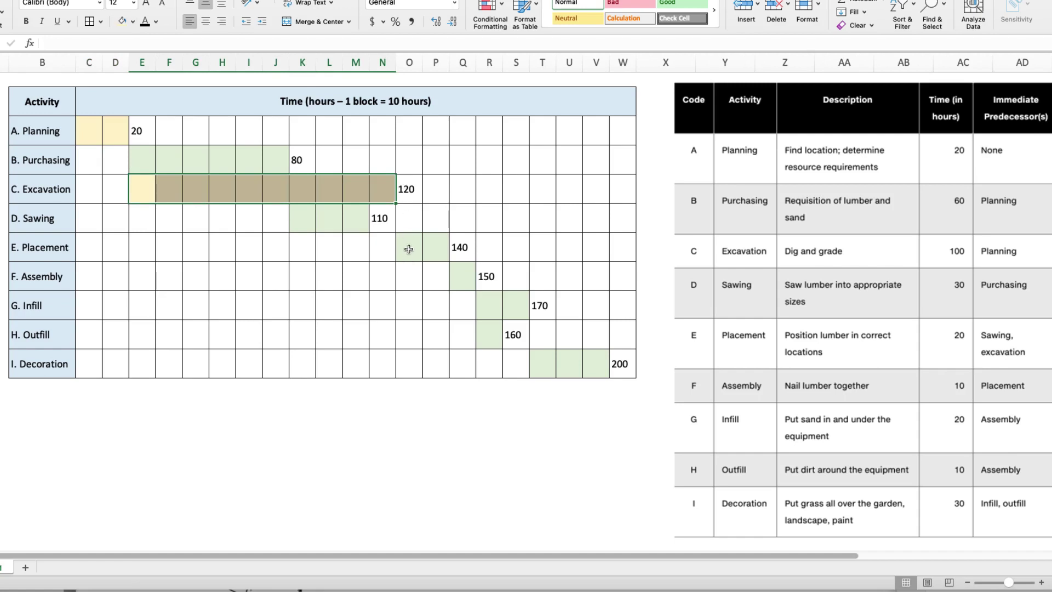
# - Recolour the Placement, Assembly, Infill and Decoration bars light yellow
pyautogui.moveTo(409, 249); pyautogui.dragTo(435, 249)
pyautogui.press('super+y')
pyautogui.click(461, 282)
pyautogui.press('super+y')
pyautogui.moveTo(490, 304); pyautogui.dragTo(515, 306)
pyautogui.press('super+y')
pyautogui.moveTo(534, 362); pyautogui.dragTo(596, 363)
pyautogui.press('super+y')
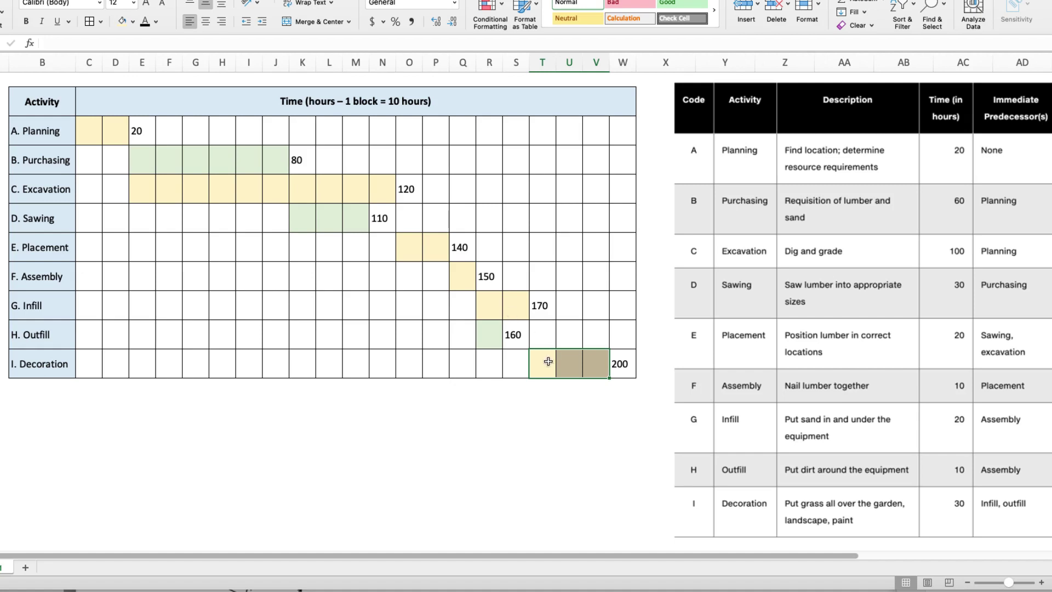
# - Enter 'Critical Path: A-C-E-F-G-I = 200 hours' in cell B20
pyautogui.click(47, 411)
pyautogui.write('Critical Path: A-C-E-F-G-I = 2')
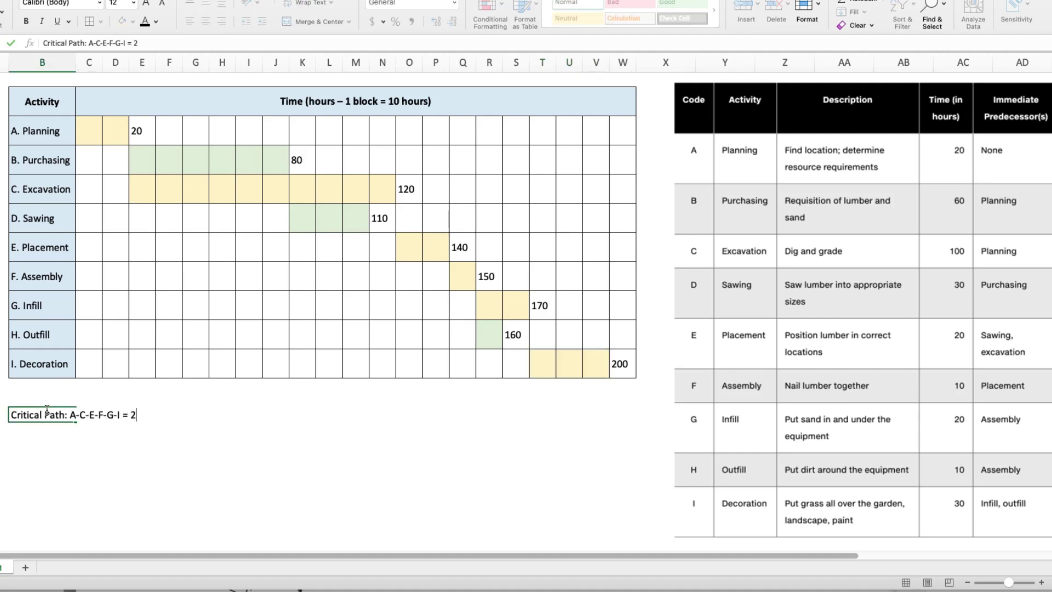
pyautogui.write('00 hours')
pyautogui.click(222, 472)
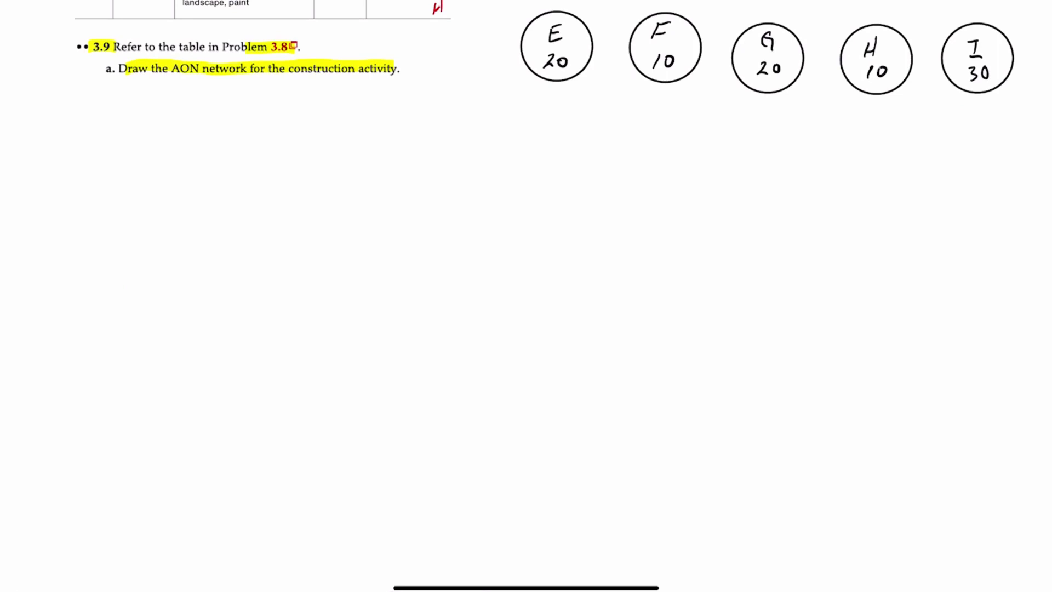
# - Paste two more activity circles onto the page for the AON nodes
pyautogui.hotkey('ctrl', 'v')
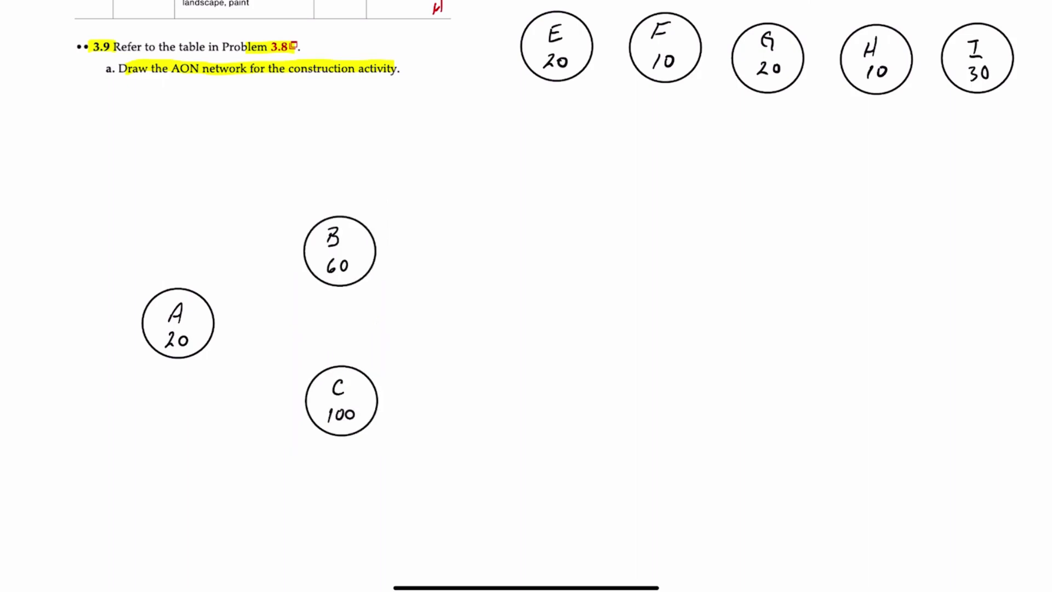
pyautogui.click(516, 248)
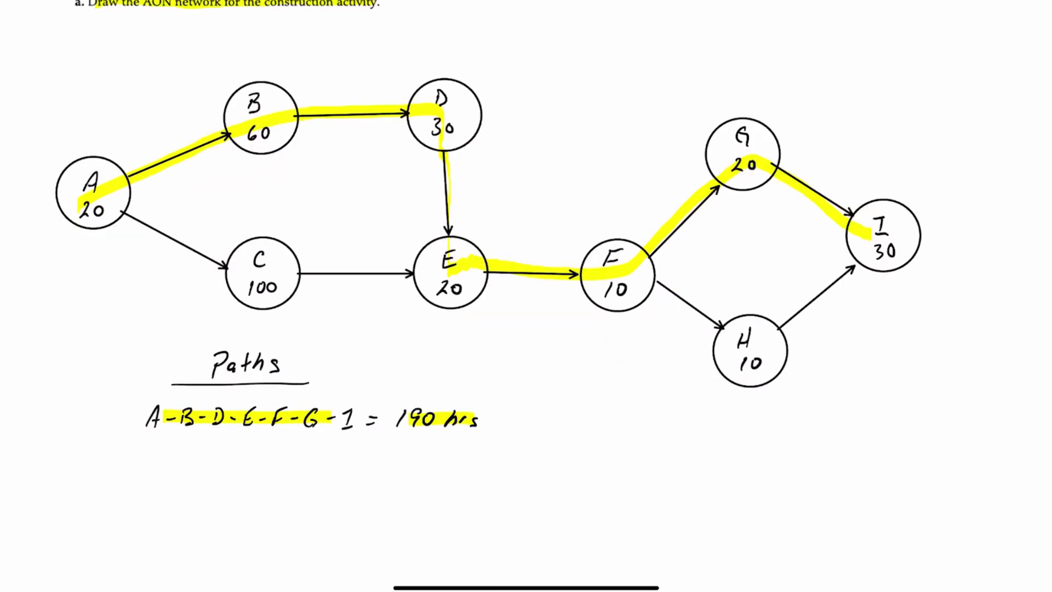
# - Trace the A-B-D-E-F-H-I path with the green highlighter
pyautogui.moveTo(85, 211)
pyautogui.mouseDown()
pyautogui.moveTo(203, 156)
pyautogui.moveTo(408, 115)
pyautogui.moveTo(578, 279)
pyautogui.moveTo(638, 302)
pyautogui.moveTo(794, 307)
pyautogui.moveTo(864, 258)
pyautogui.mouseUp()
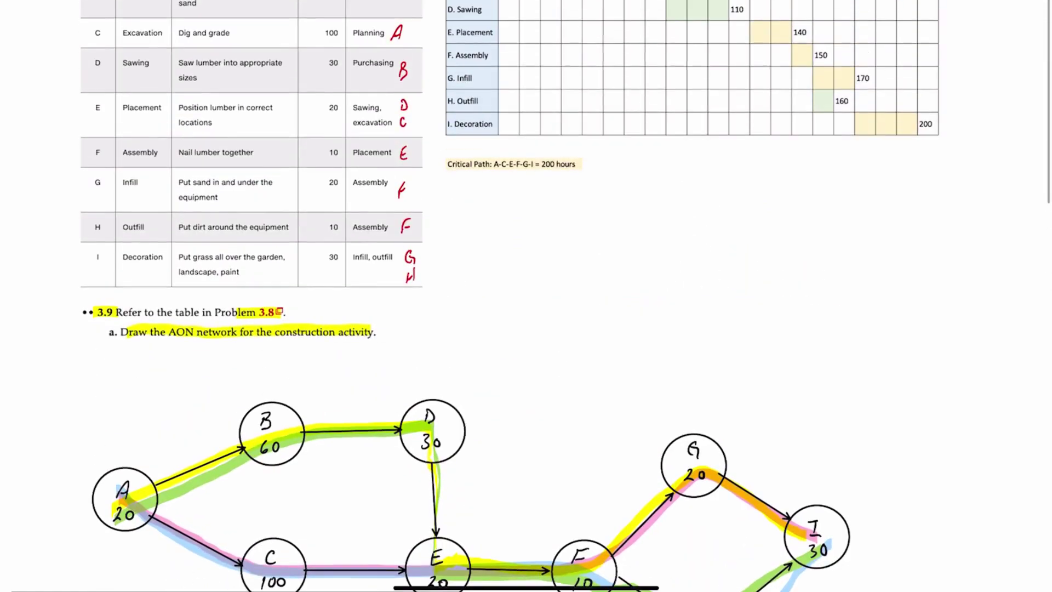
pyautogui.scroll(3, 448, 196)
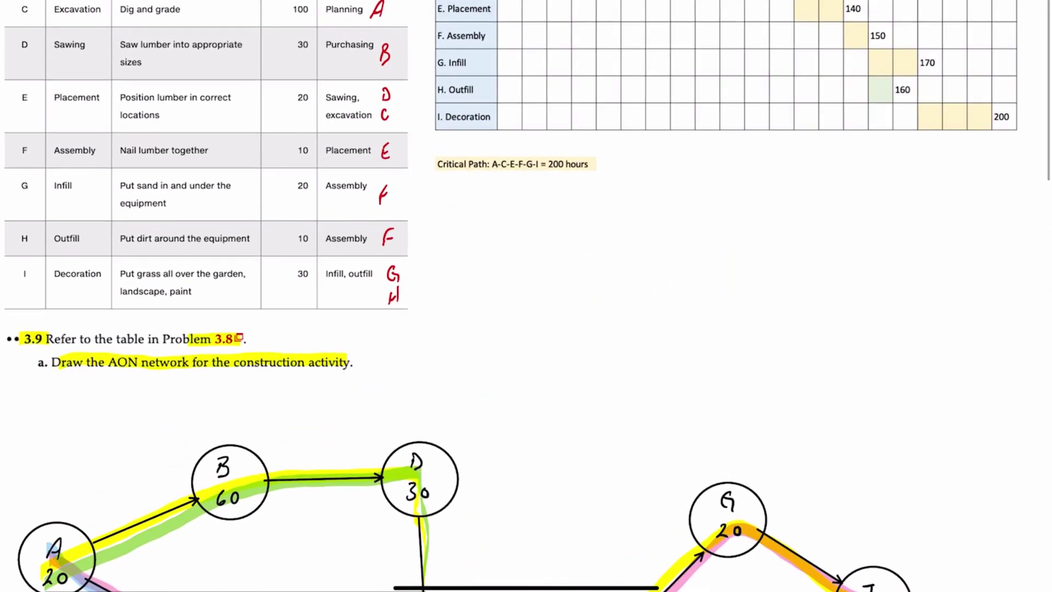
# - Underline the Critical Path note with the red pen
pyautogui.moveTo(494, 176); pyautogui.dragTo(593, 176)
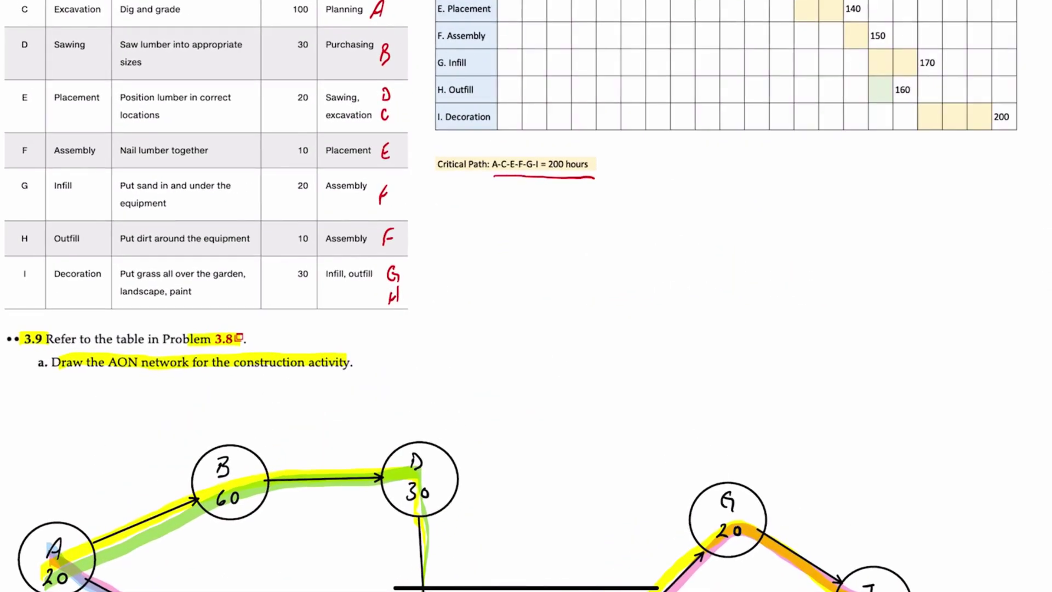
pyautogui.scroll(-5, 345, 284)
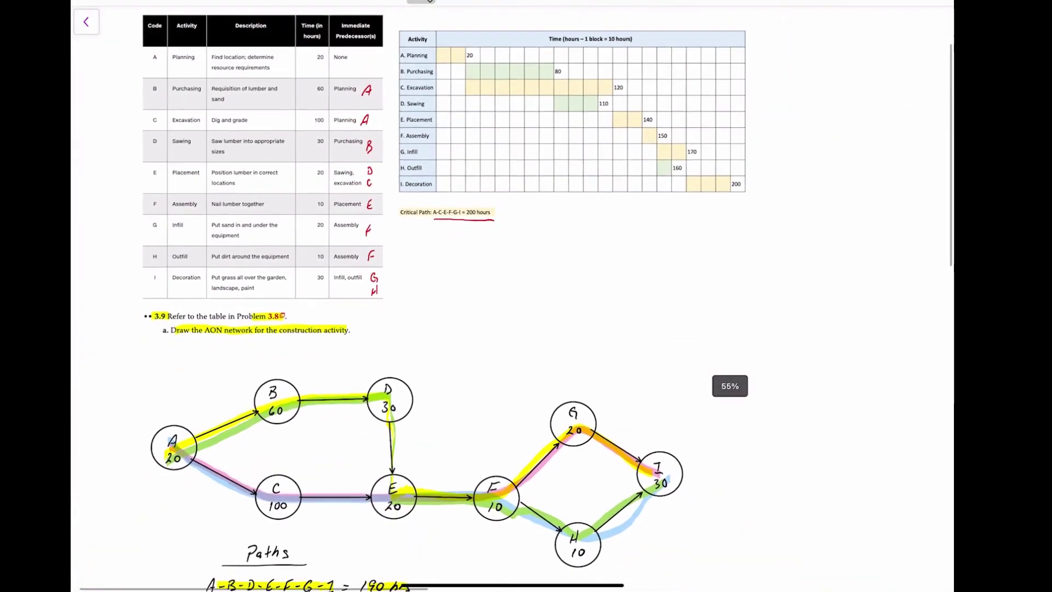
pyautogui.scroll(1, 556, 495)
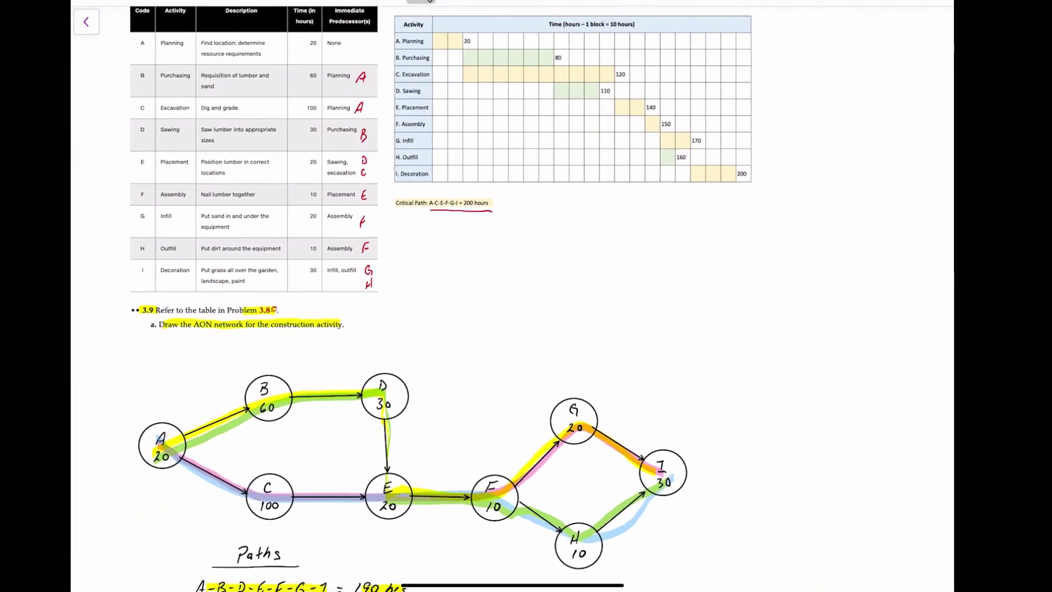
pyautogui.scroll(-3, 516, 299)
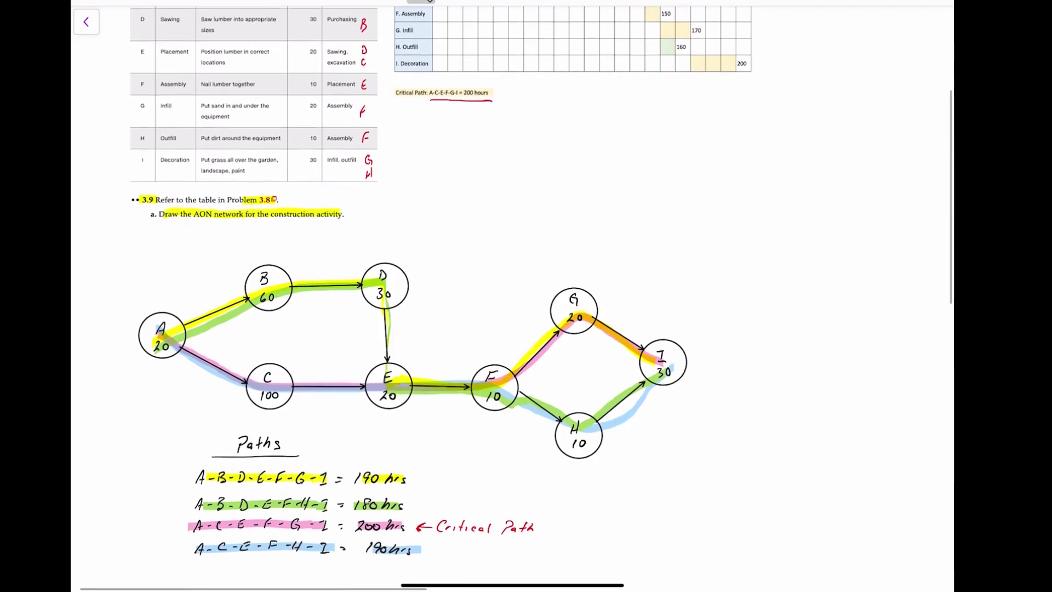
pyautogui.scroll(2, 516, 299)
pyautogui.scroll(-3, 517, 299)
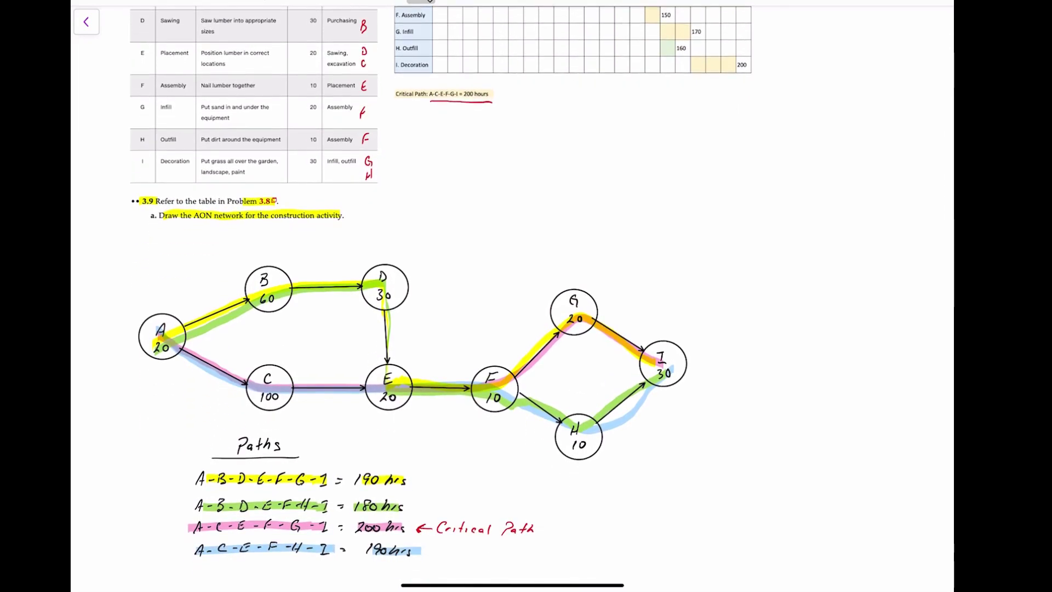